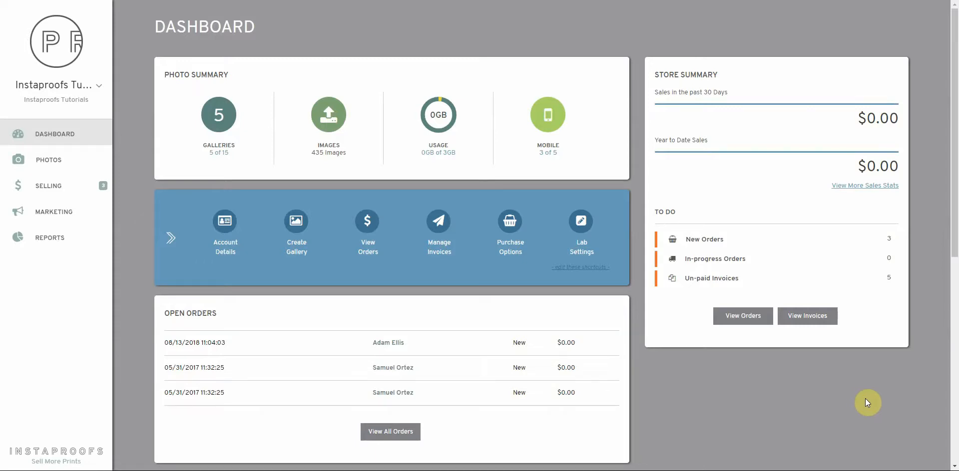
Step: Open the global purchase options in the selling area and start creating a Multi-image & Multi-option product
left_click(44, 189)
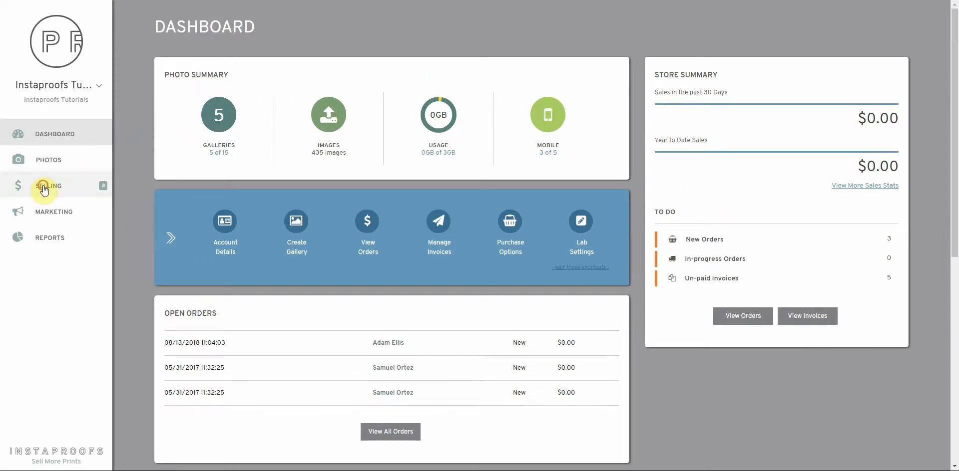
left_click(179, 104)
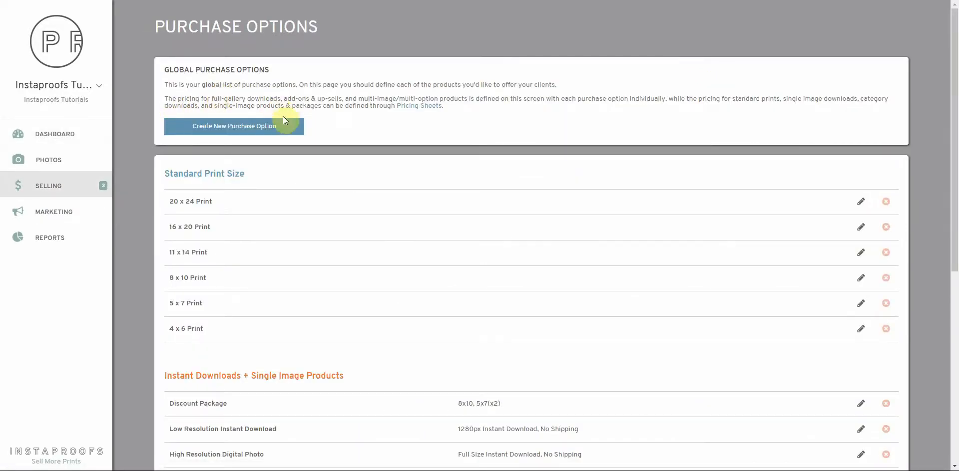
left_click(233, 131)
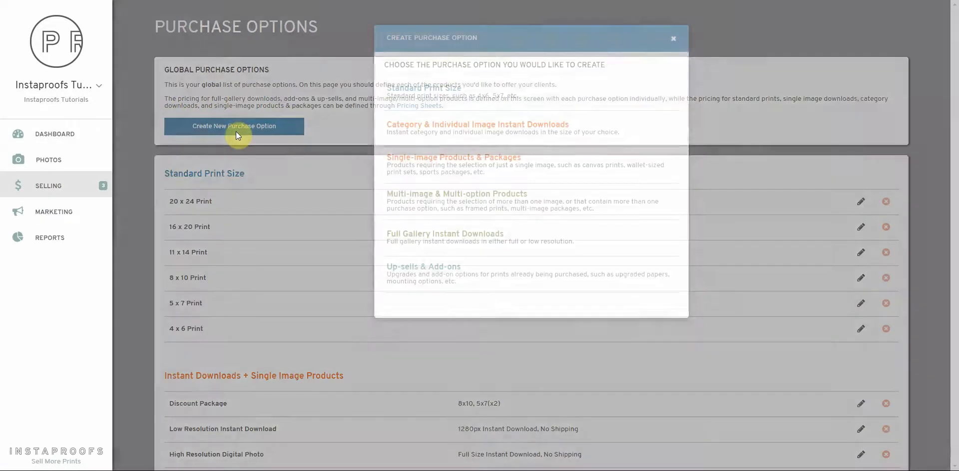
left_click(476, 200)
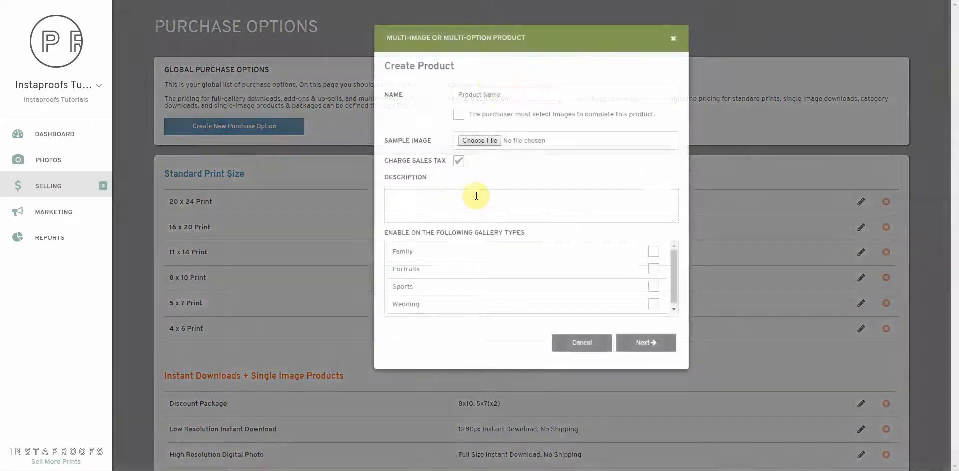
Step: Name the product Discount Packages and require the purchaser to select images to complete it
left_click(502, 94)
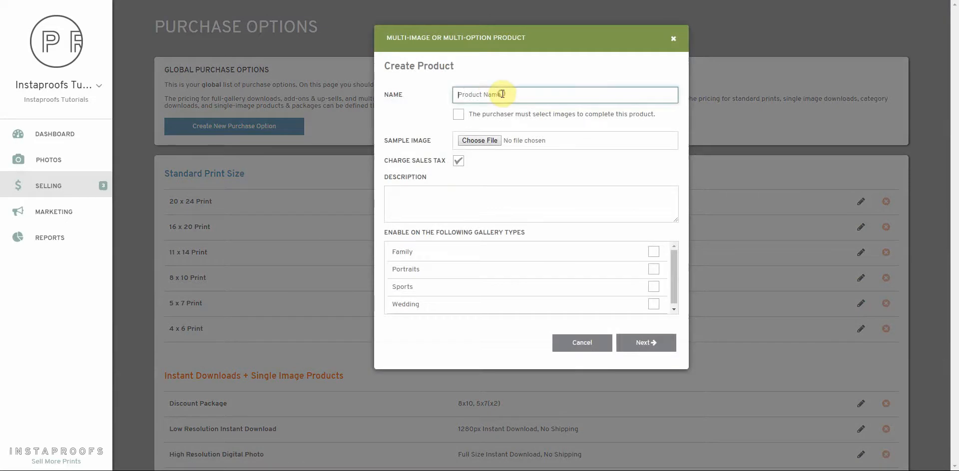
type("Discount Packages")
left_click(458, 120)
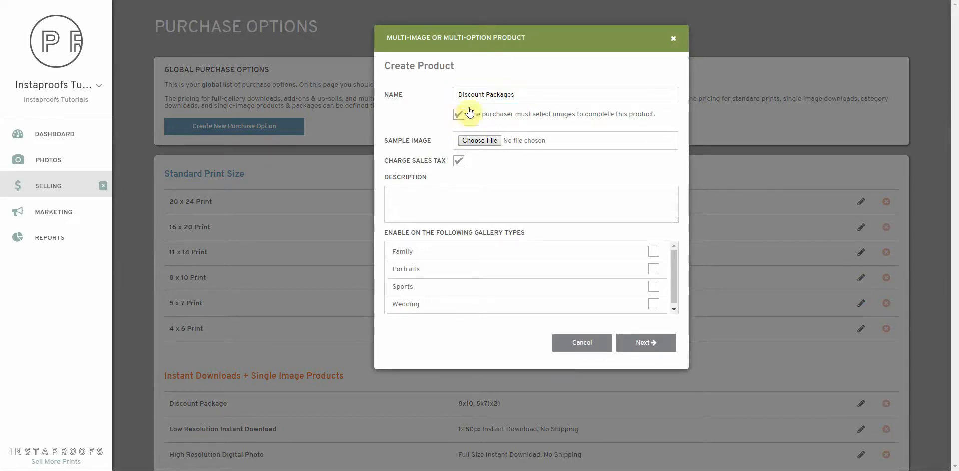
Step: Attach DiscountPackage.png as the product's sample image and enter "Discount Packages" as its description
left_click(480, 142)
left_click(278, 4)
left_click(154, 22)
left_click(390, 206)
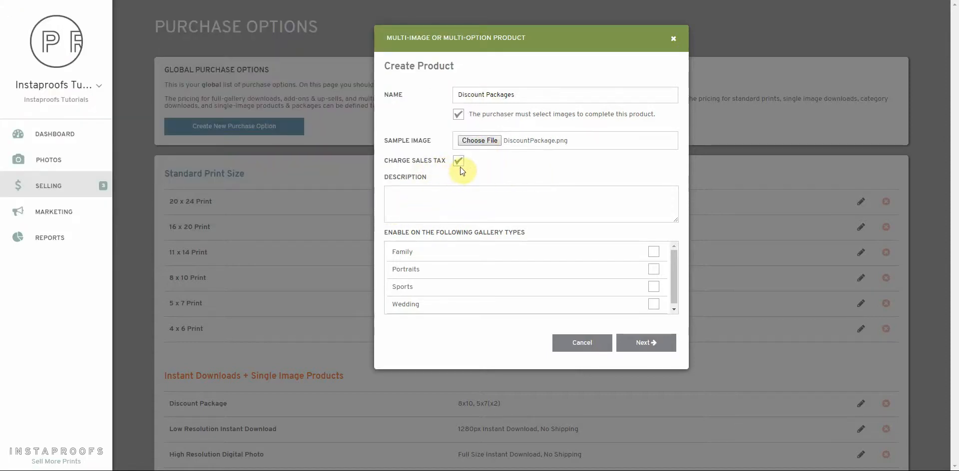
left_click(449, 196)
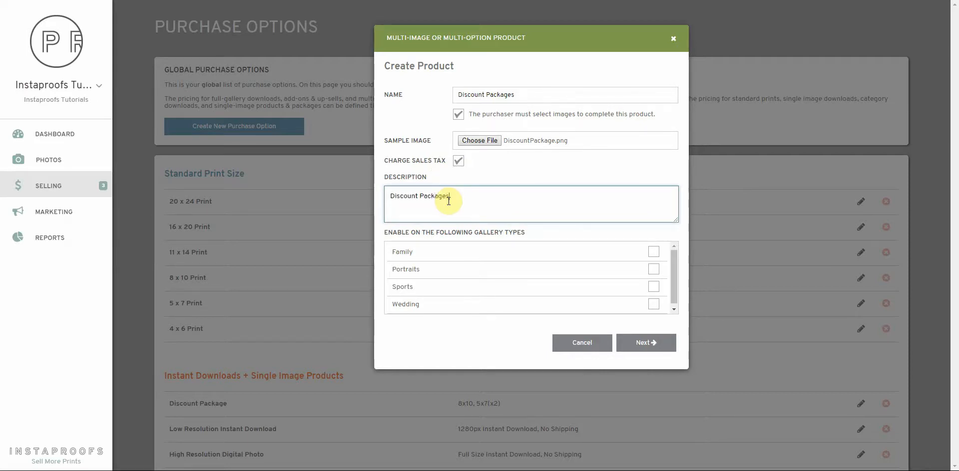
Step: Enable the product on the Family, Portraits, Sports and Wedding gallery types and continue to its product options
left_click(653, 252)
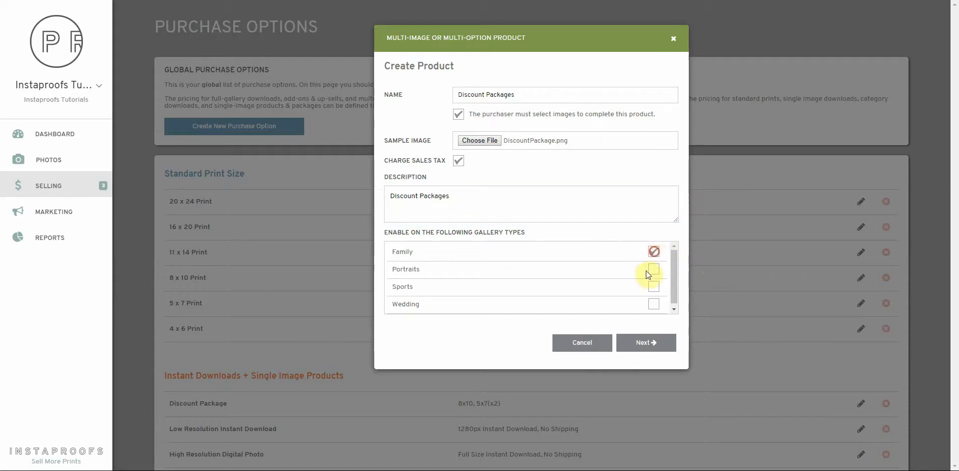
left_click(653, 270)
left_click(653, 287)
left_click(654, 304)
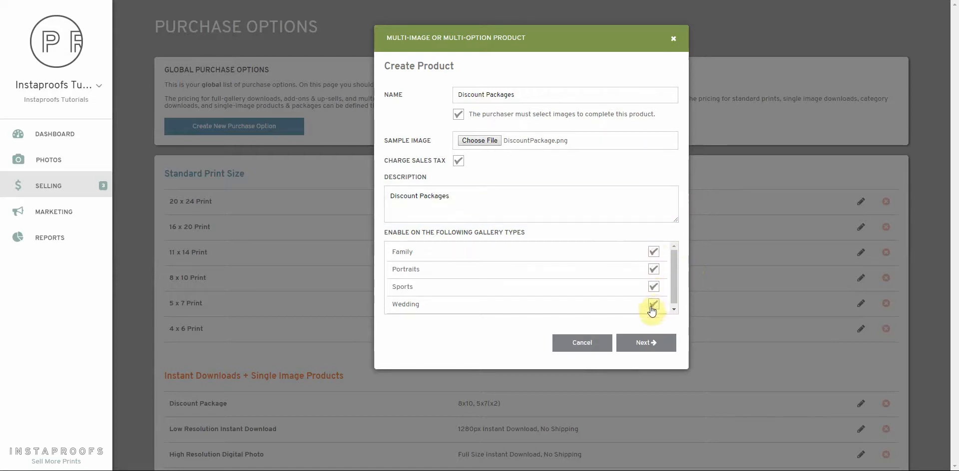
left_click(637, 343)
Step: Create a new product option for Discount Packages named Package A with a price of $39.99
scroll(634, 340, "down", 8)
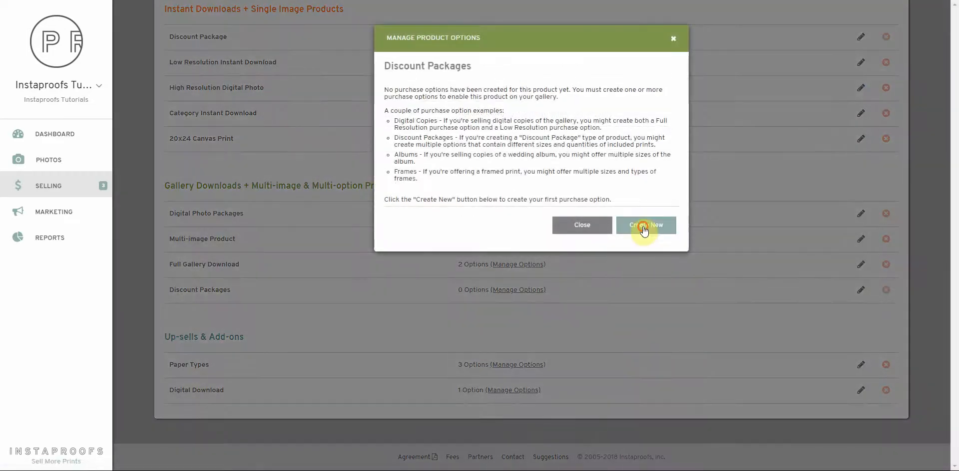
left_click(639, 225)
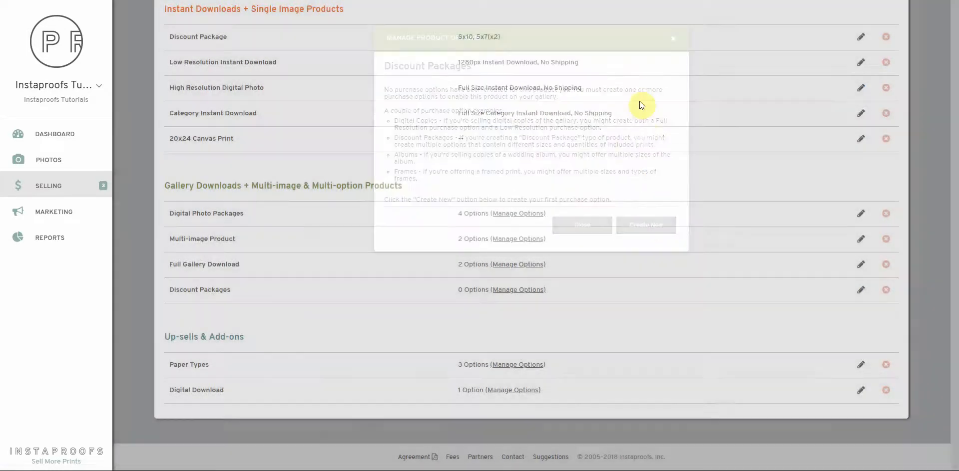
left_click(512, 95)
type("Pac")
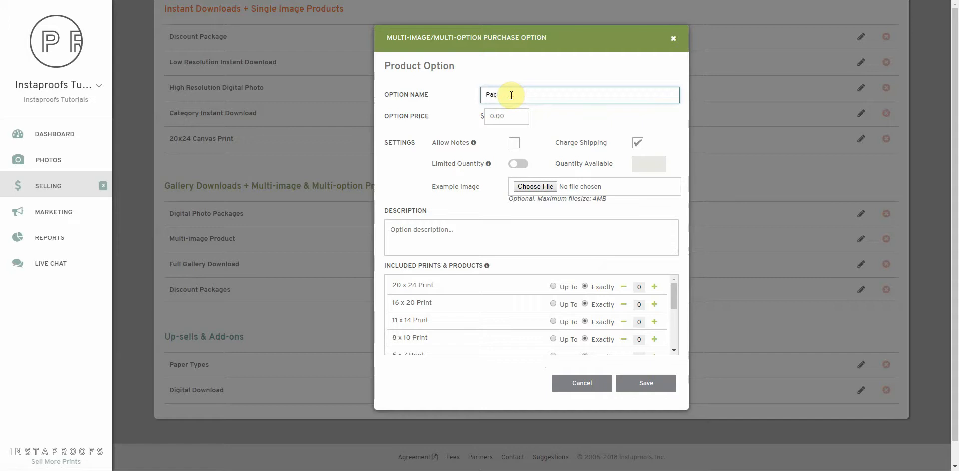
type("kage A")
left_click(505, 115)
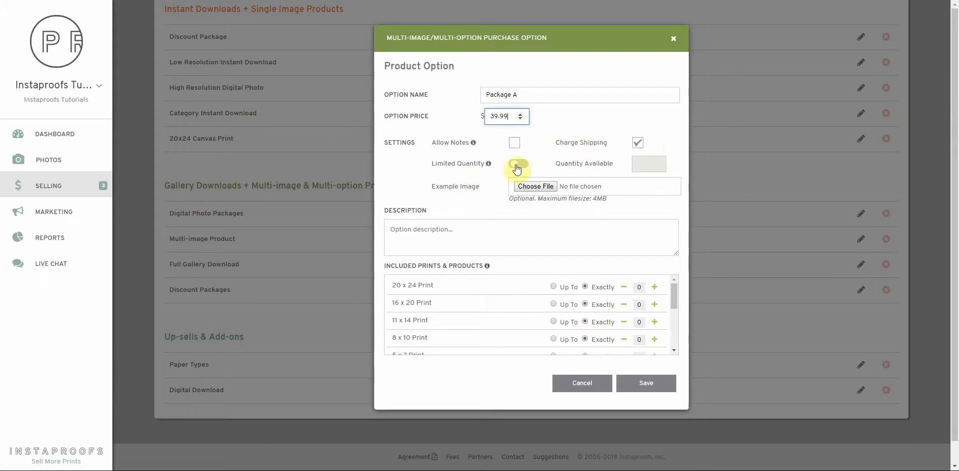
Step: Enter the Package A description "This package includes 2 5x7s, 1 8x10, and 4 4x6 images."
left_click(470, 227)
type("This paca")
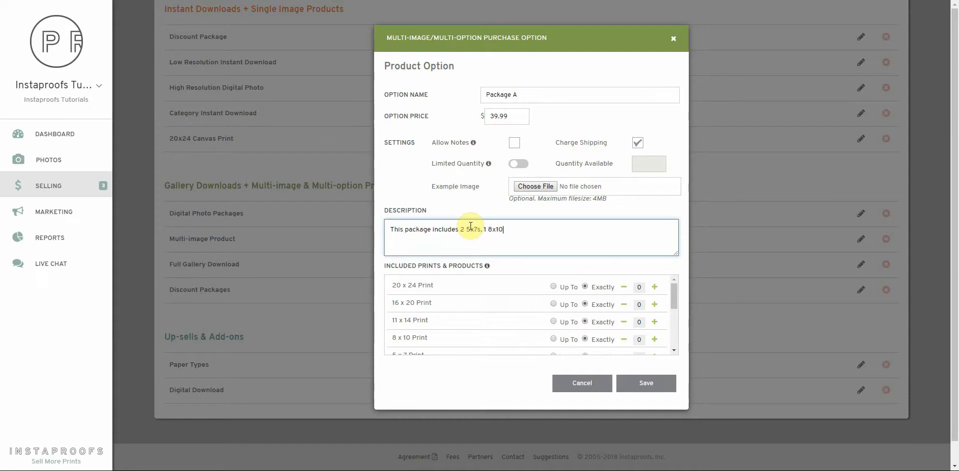
type("d 4 4x6 images.")
Step: Include exactly two 5 x 7, four 4 x 6 and one 8 x 10 prints in Package A and save the option
scroll(550, 235, "down", 1)
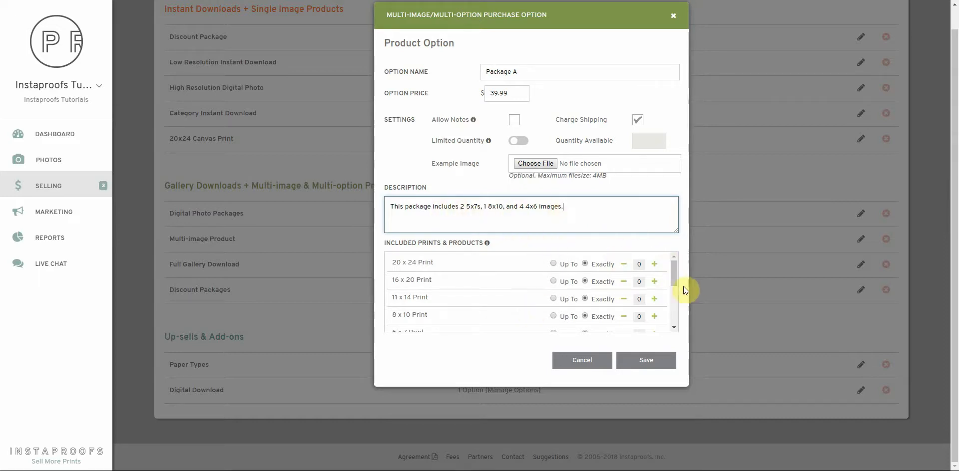
scroll(674, 274, "down", 1)
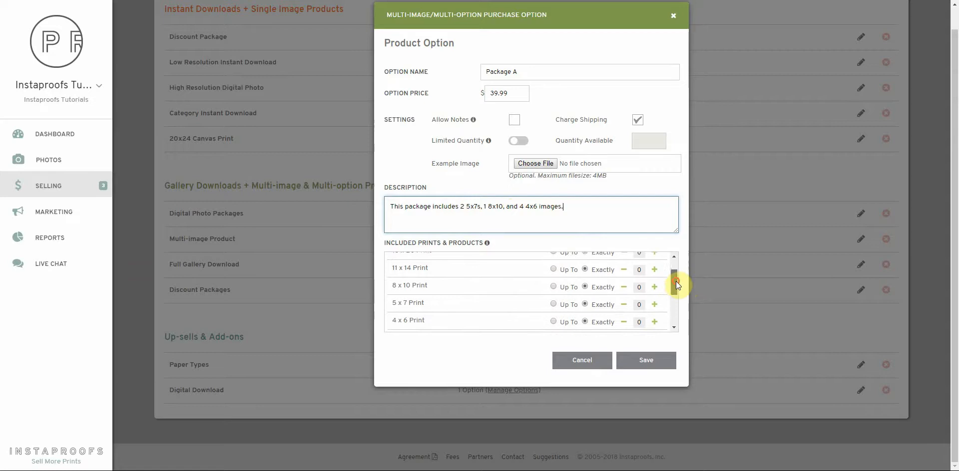
left_click(654, 303)
left_click(655, 304)
left_click(655, 323)
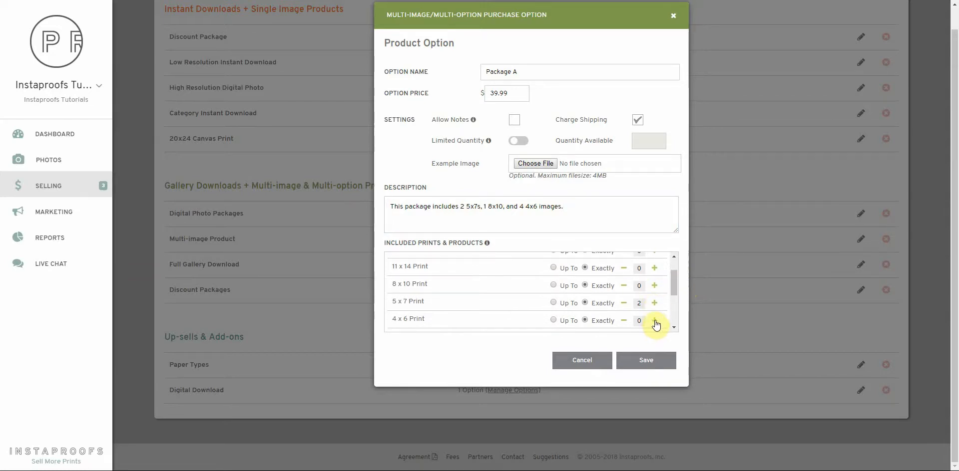
left_click(655, 323)
left_click(655, 323)
left_click(656, 323)
left_click(662, 312)
left_click(654, 287)
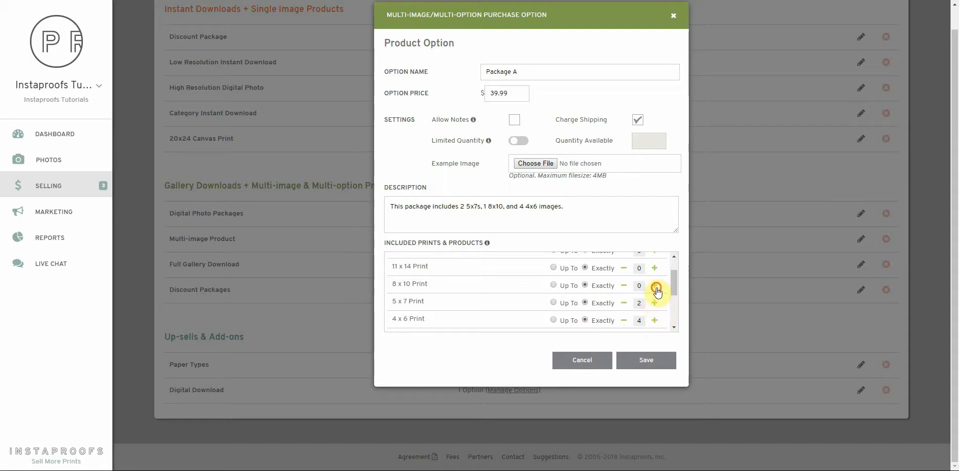
left_click(645, 360)
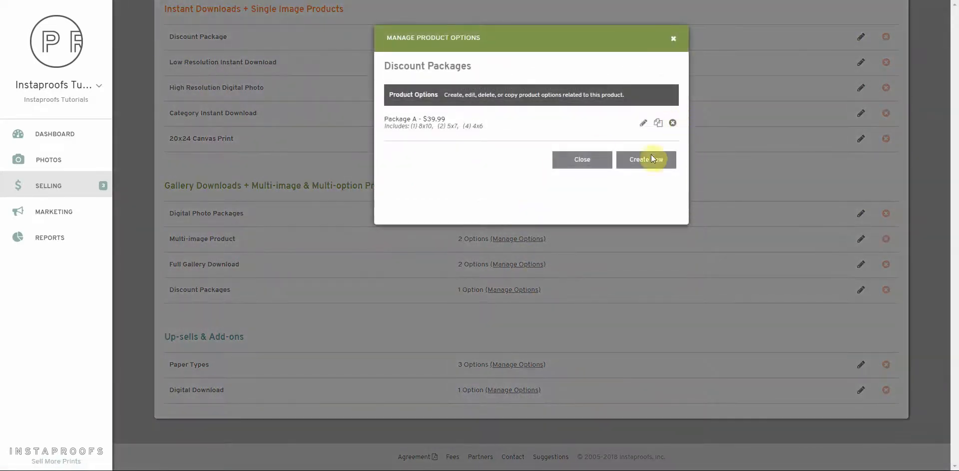
Step: Create another product option named Package B with a price of $29.99
left_click(642, 163)
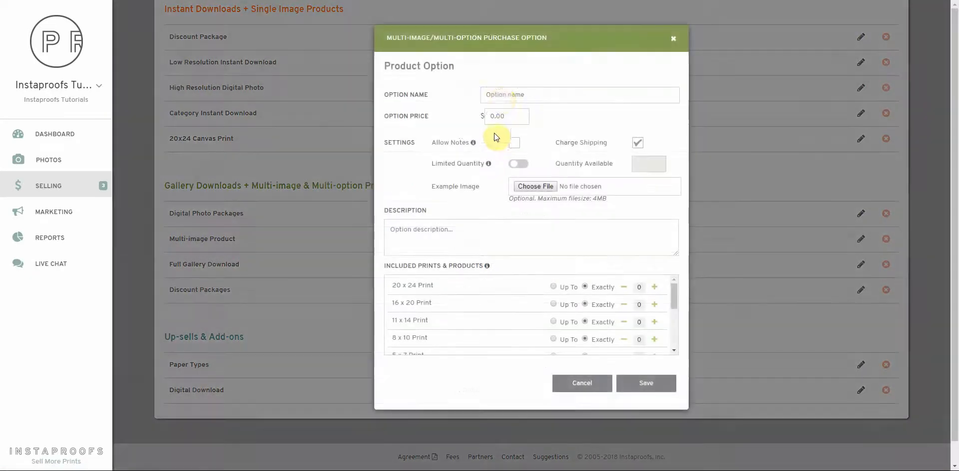
left_click(501, 95)
type("Pac")
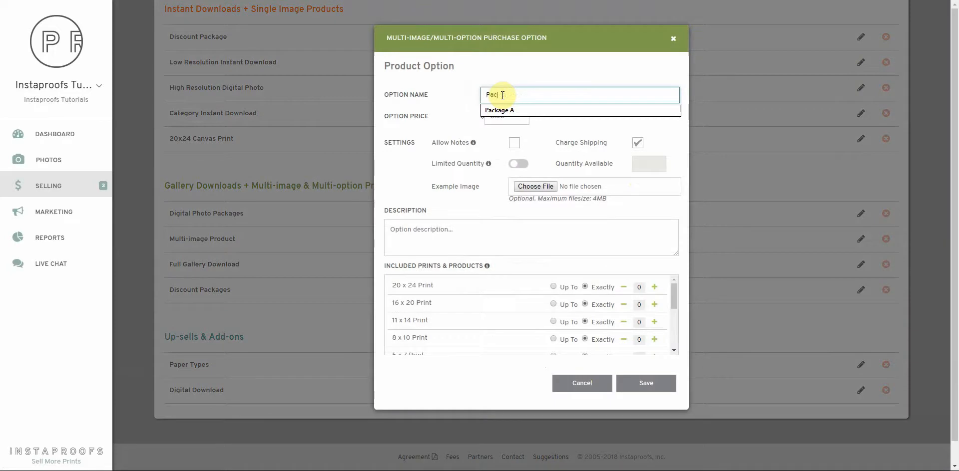
type("kage B")
key("Tab")
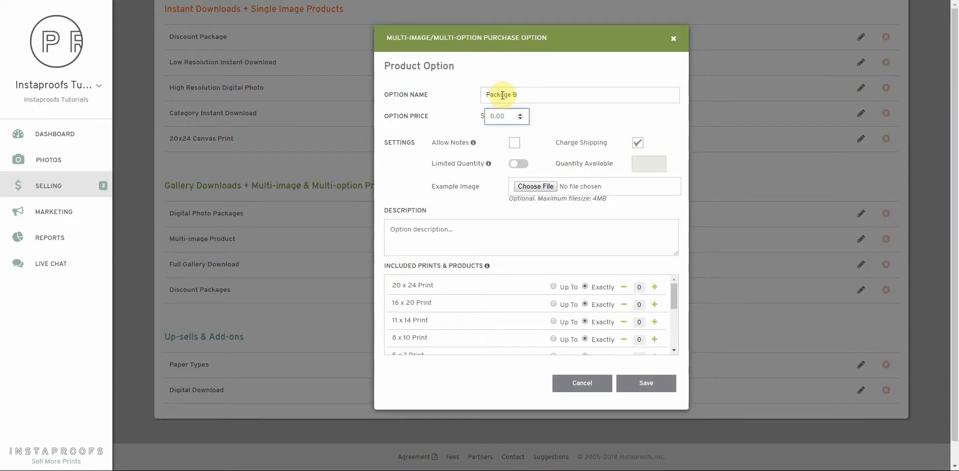
type("29.99")
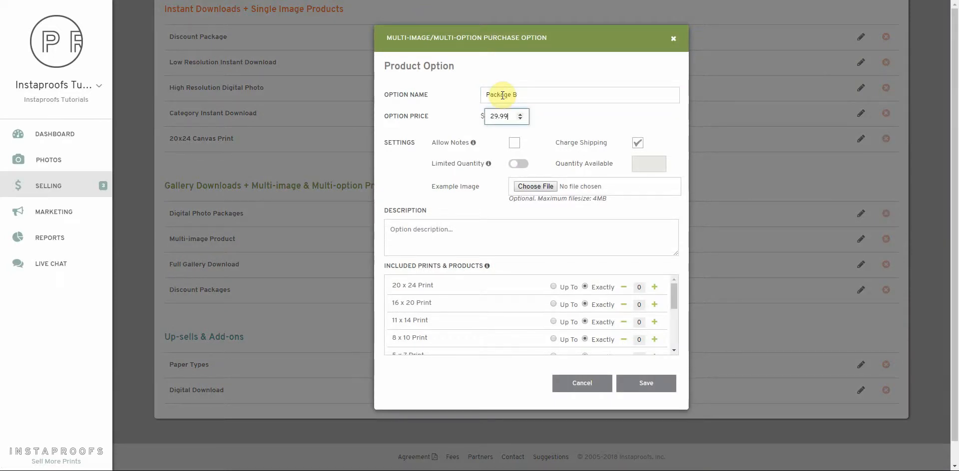
Step: Enter the Package B description "This package includes 2 5x7s, and 2 4x6s."
left_click(494, 236)
type("Th")
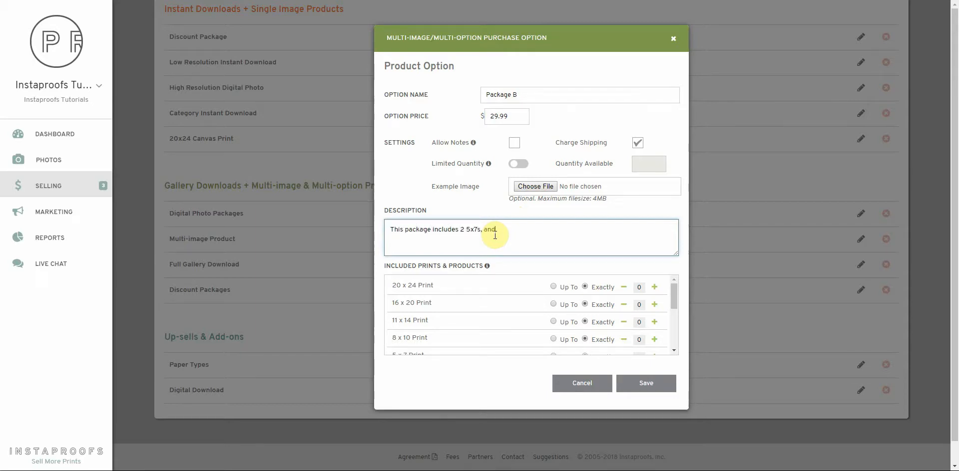
type("2 4x6s.")
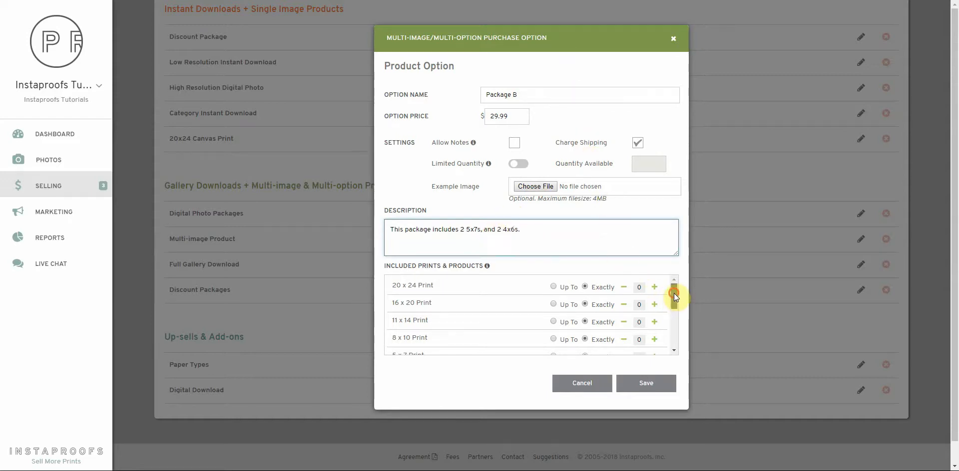
Step: Include exactly two 5 x 7 and two 4 x 6 prints in Package B, save it and close the product options
left_click_drag(673, 292, 675, 310)
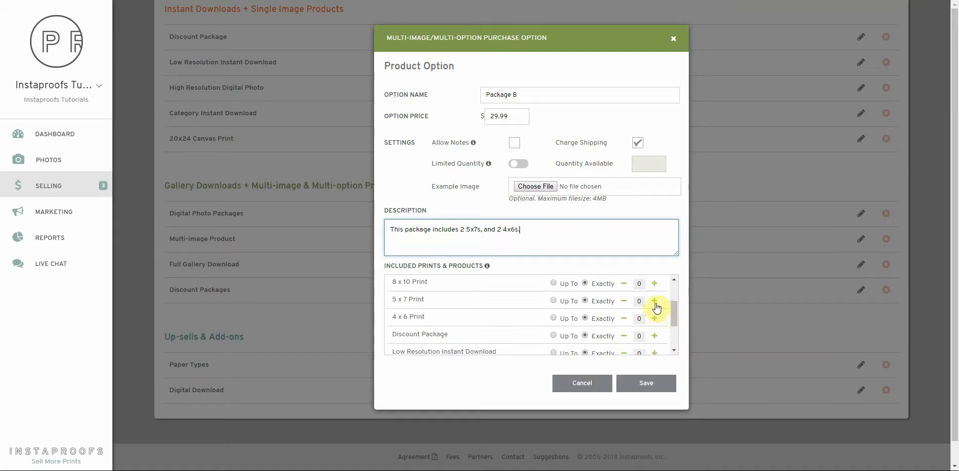
left_click(654, 302)
left_click(654, 302)
left_click(654, 319)
left_click(654, 319)
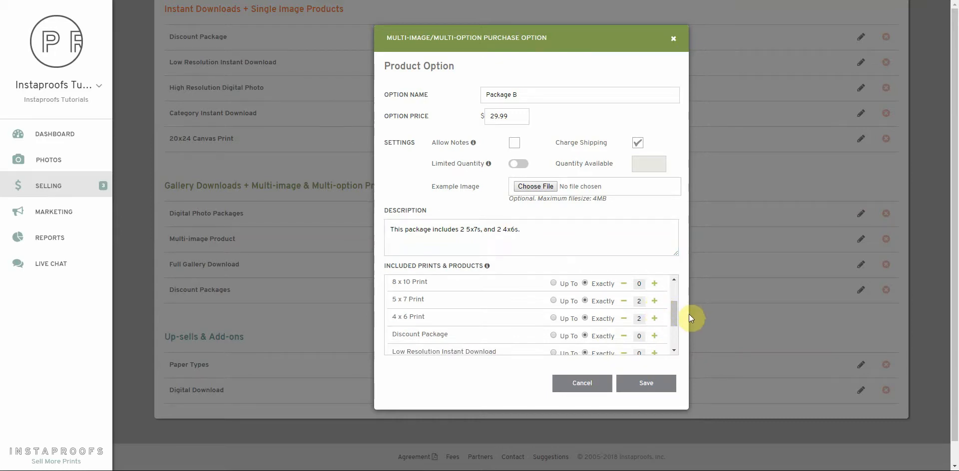
left_click(639, 390)
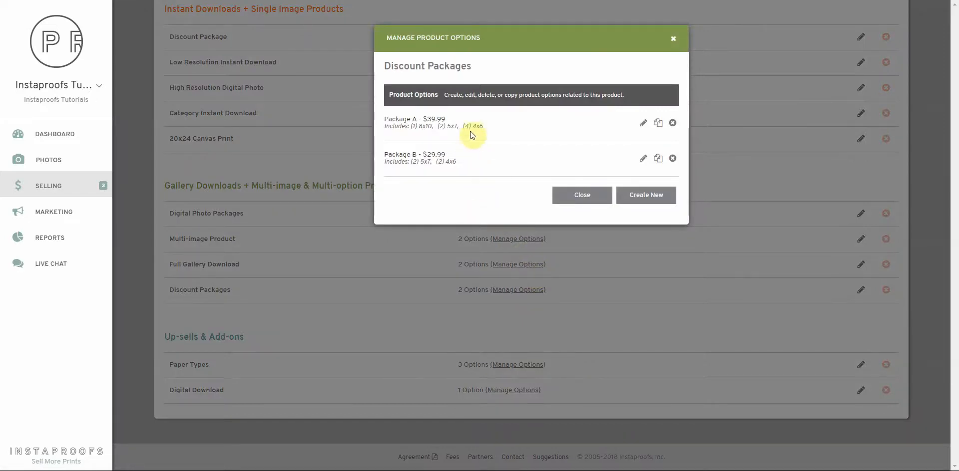
left_click(585, 200)
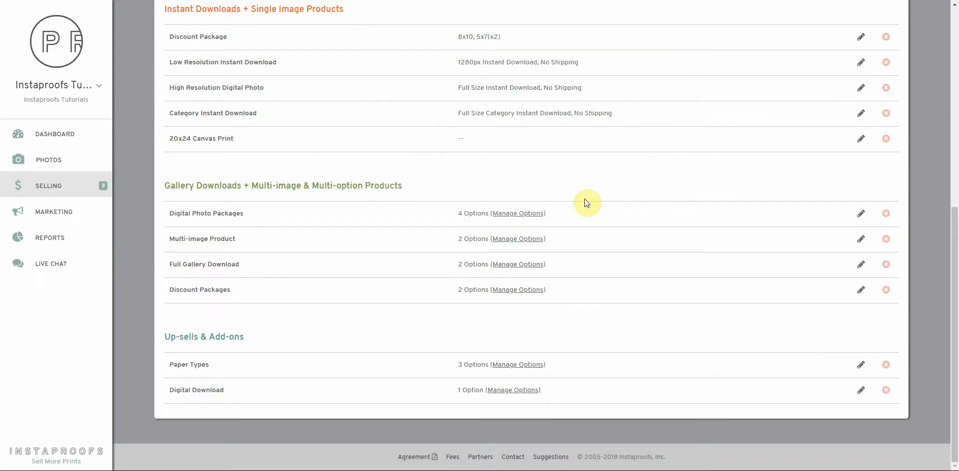
Step: Switch to the client's family gallery, reload it and look at the discount package product among its products
left_click(435, 0)
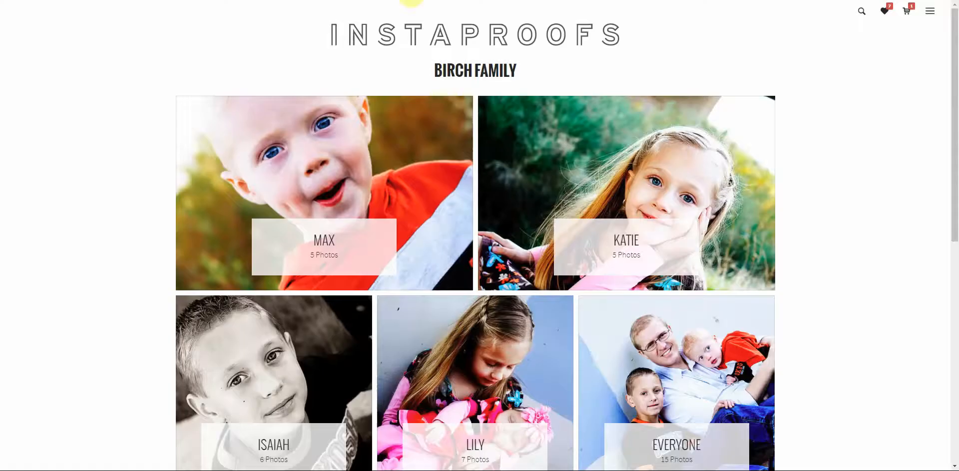
left_click(256, 55)
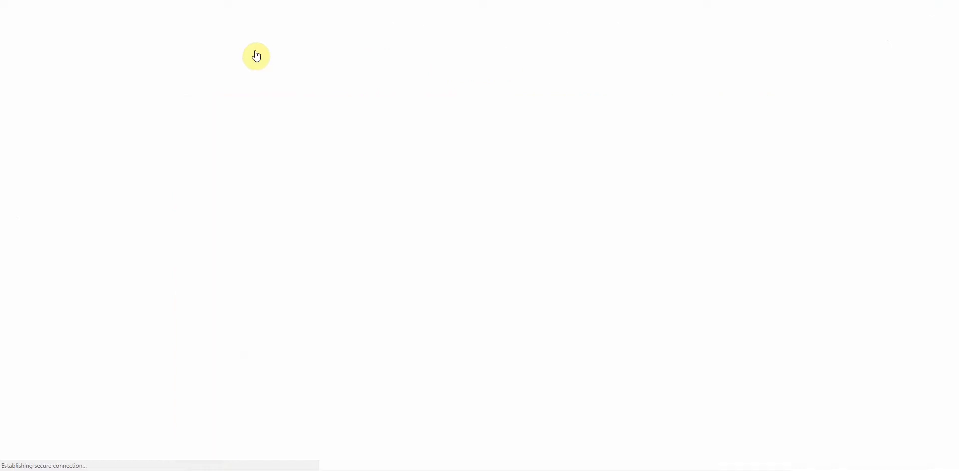
scroll(433, 272, "down", 5)
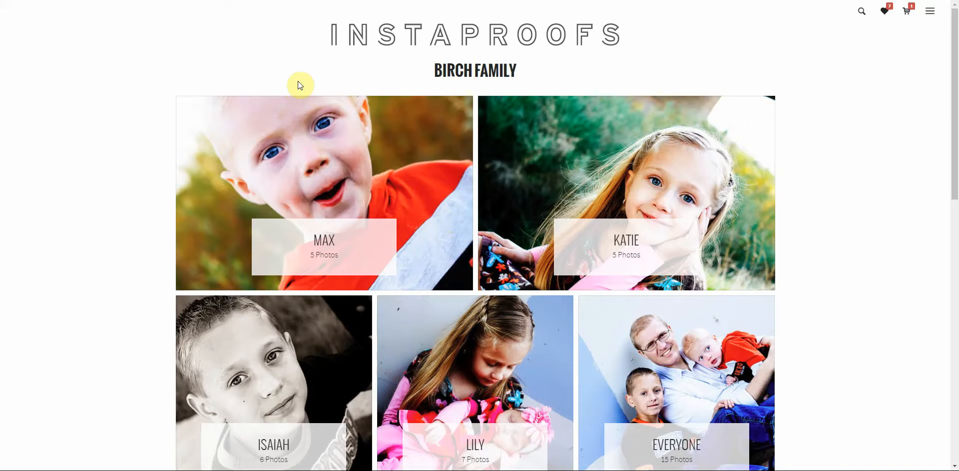
scroll(298, 81, "down", 8)
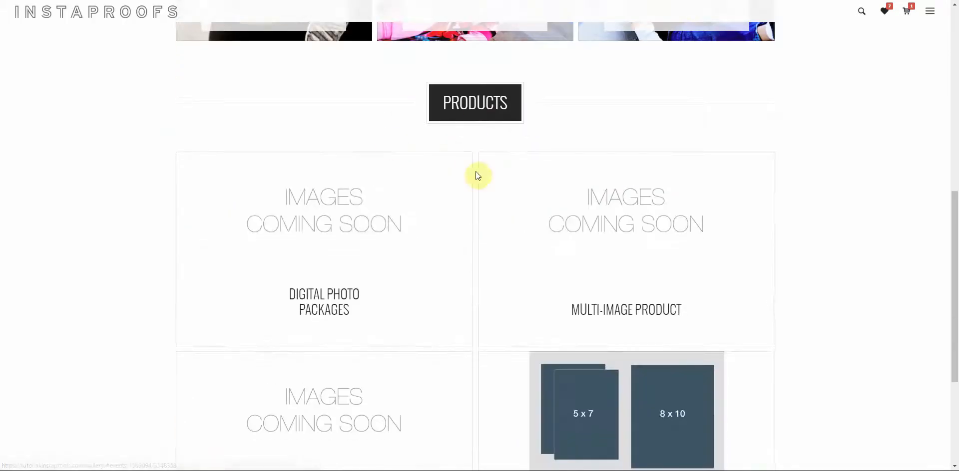
scroll(489, 204, "down", 4)
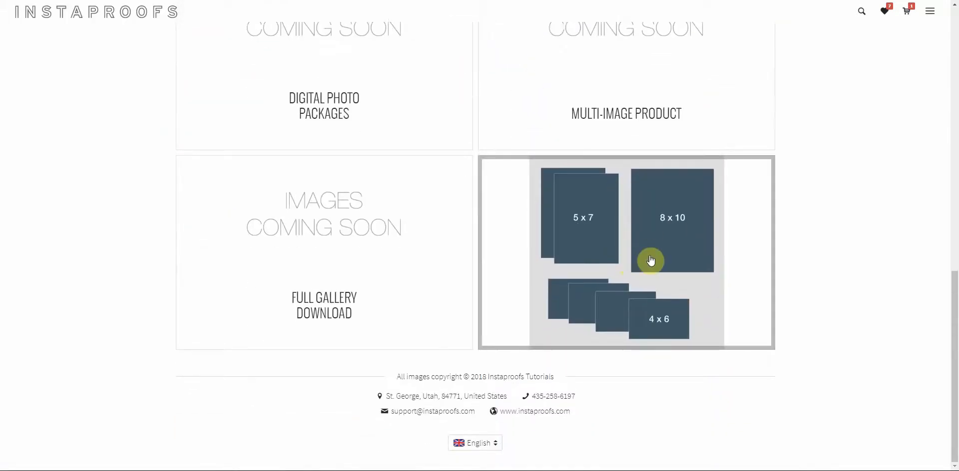
Step: Open the Discount Packages product in the client gallery and add one Package B to the cart
left_click(650, 260)
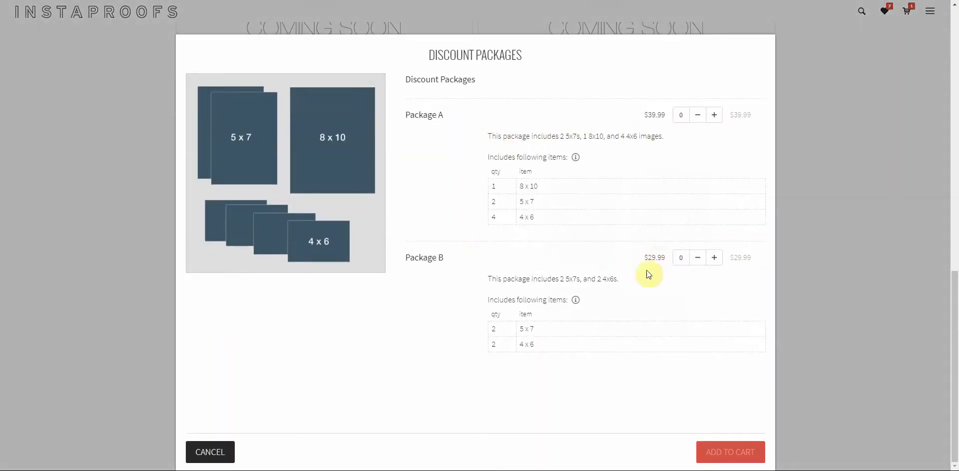
left_click(714, 258)
left_click(730, 452)
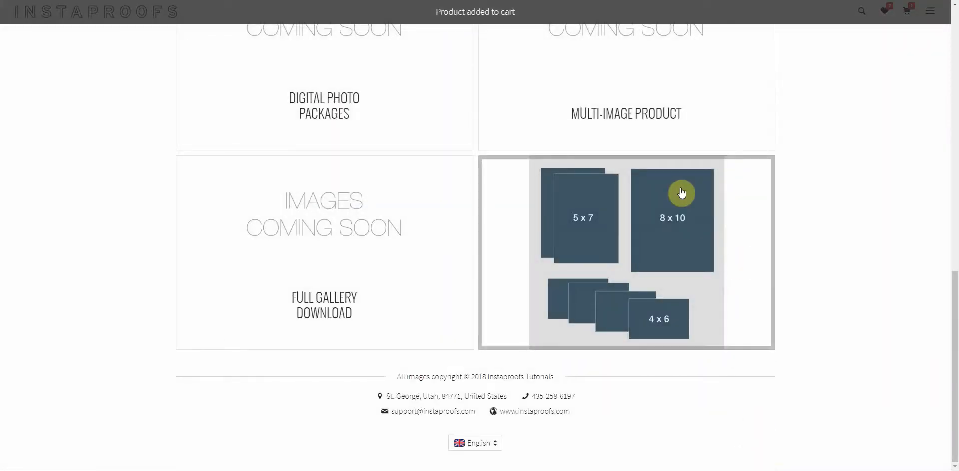
Step: Open the girl's solo photo category and add its second photo to the cart as one 5 x 7 of Package B
scroll(499, 216, "up", 10)
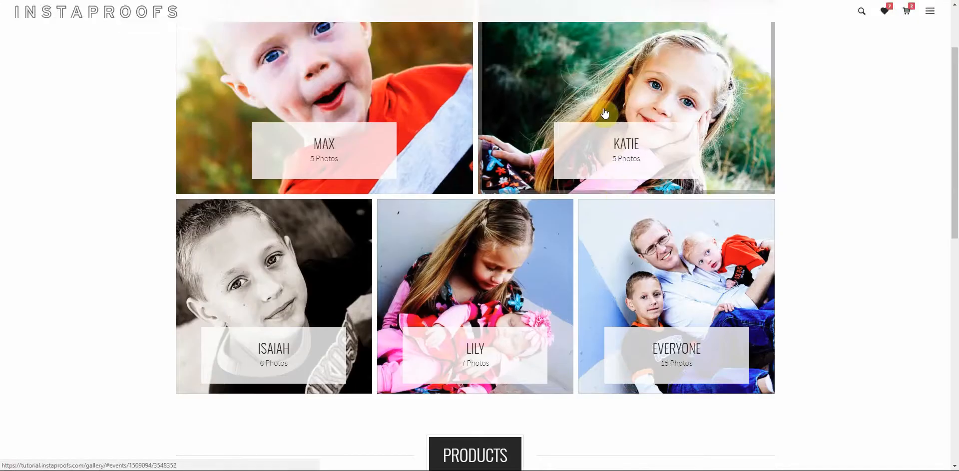
left_click(604, 113)
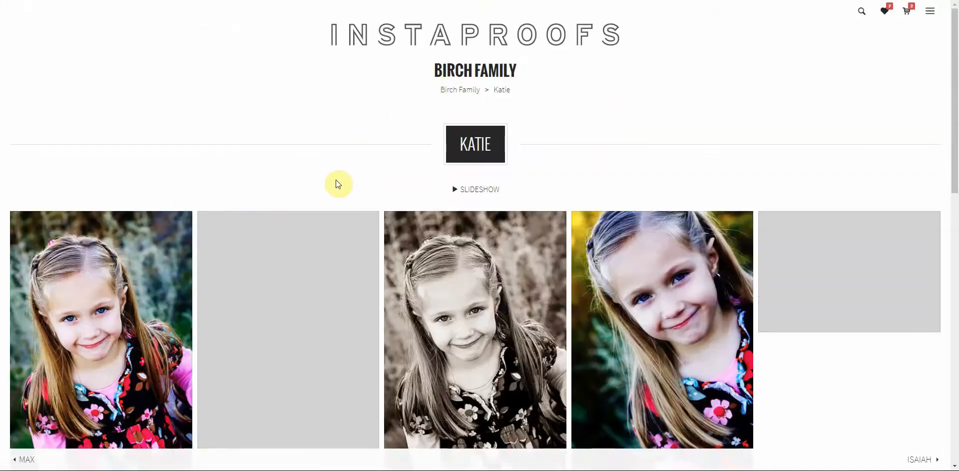
scroll(262, 257, "down", 3)
left_click(253, 316)
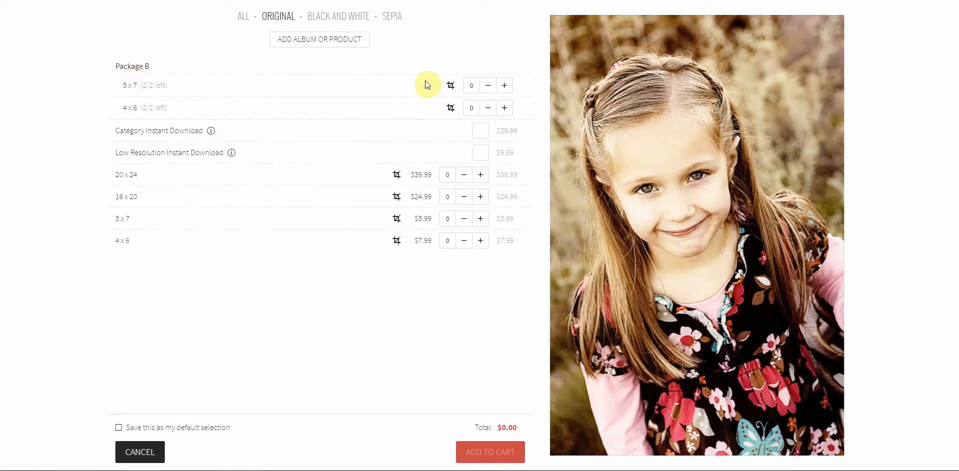
left_click(505, 86)
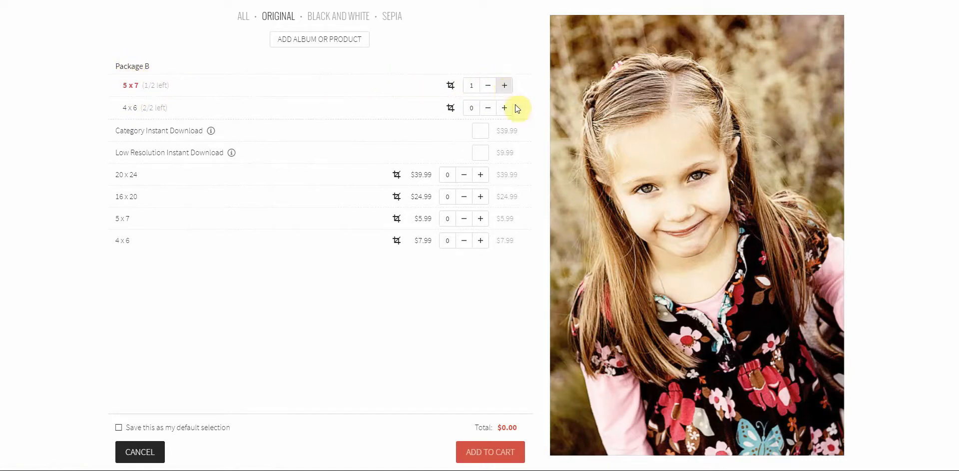
left_click(501, 452)
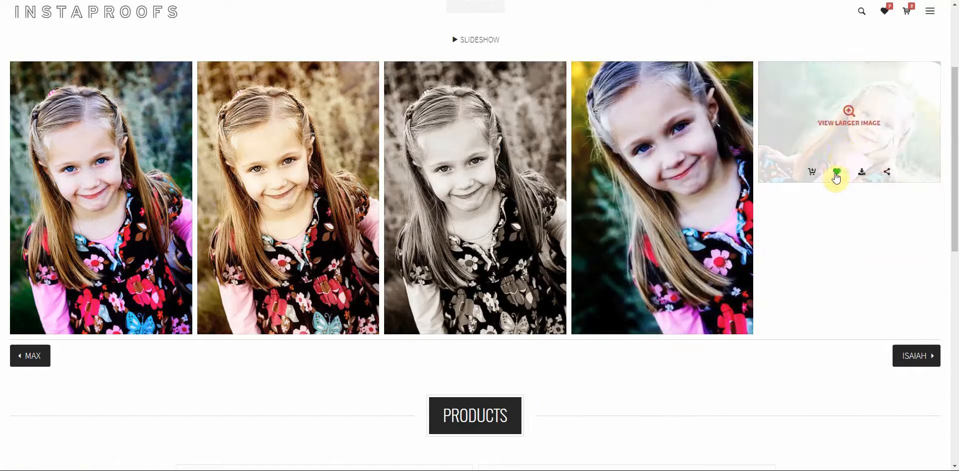
Step: Add the category's landscape photo to the cart as the other 5 x 7 of Package B
left_click(813, 179)
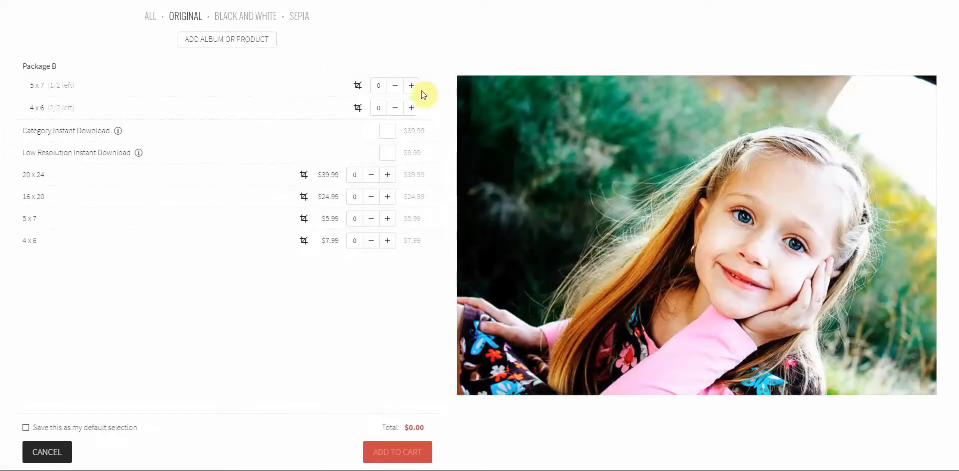
left_click(411, 85)
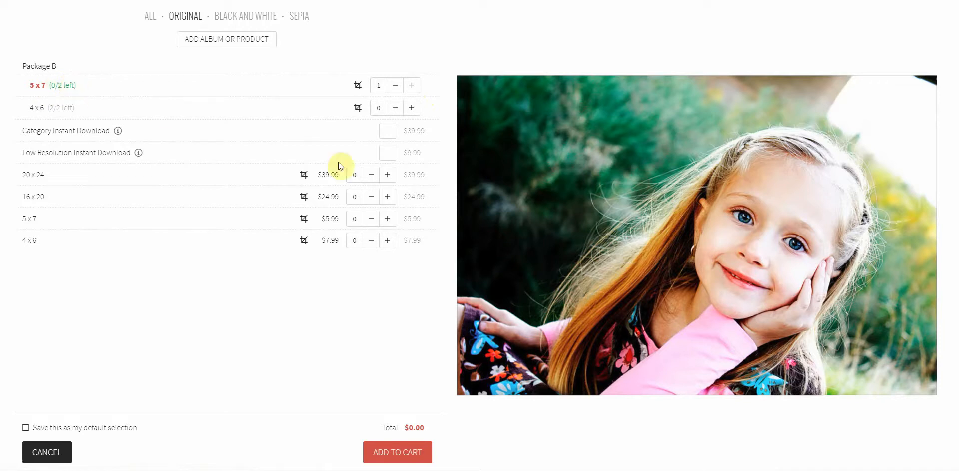
left_click(415, 453)
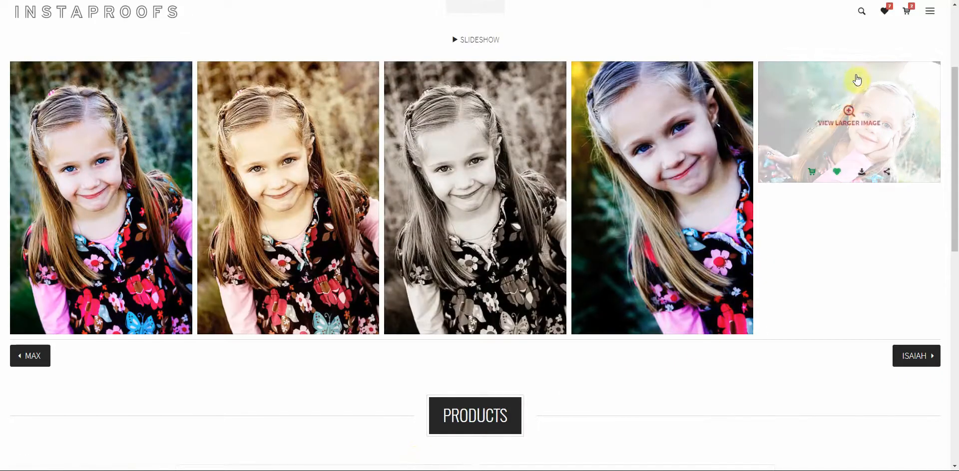
Step: Open the shopping cart and review the photos selected for Package B and its remaining print selections
left_click(909, 17)
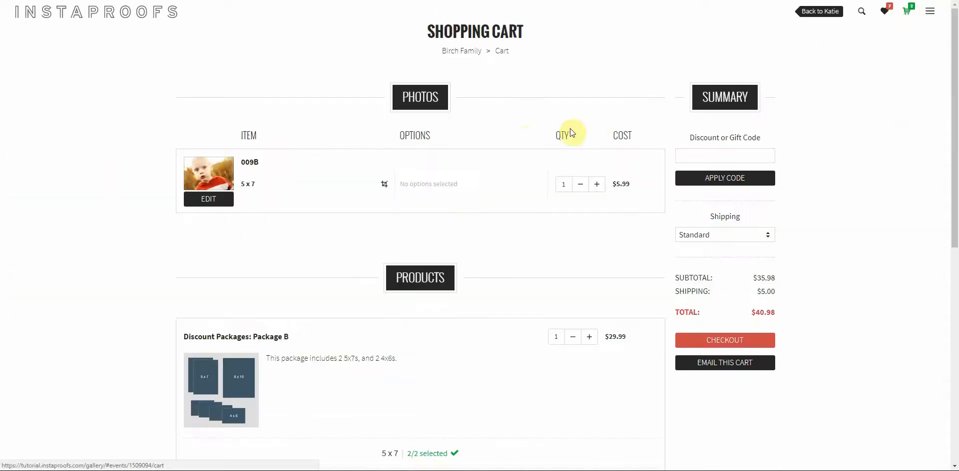
scroll(371, 138, "down", 5)
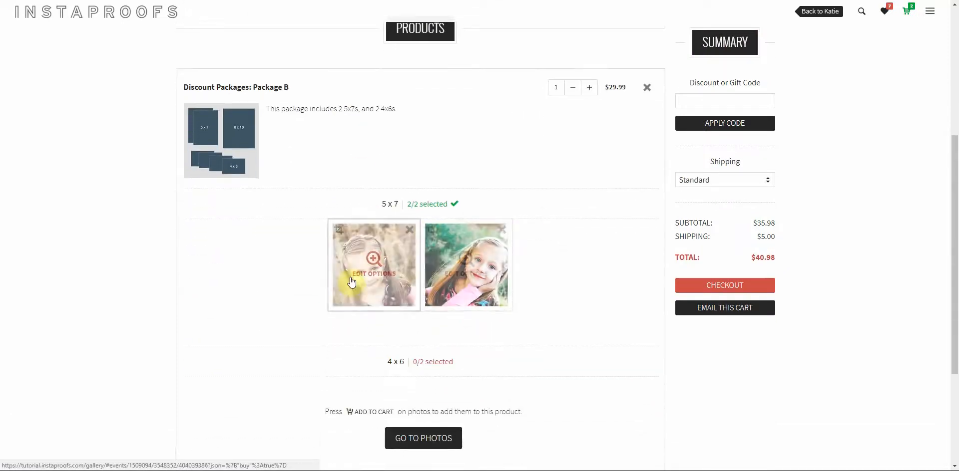
scroll(504, 276, "down", 3)
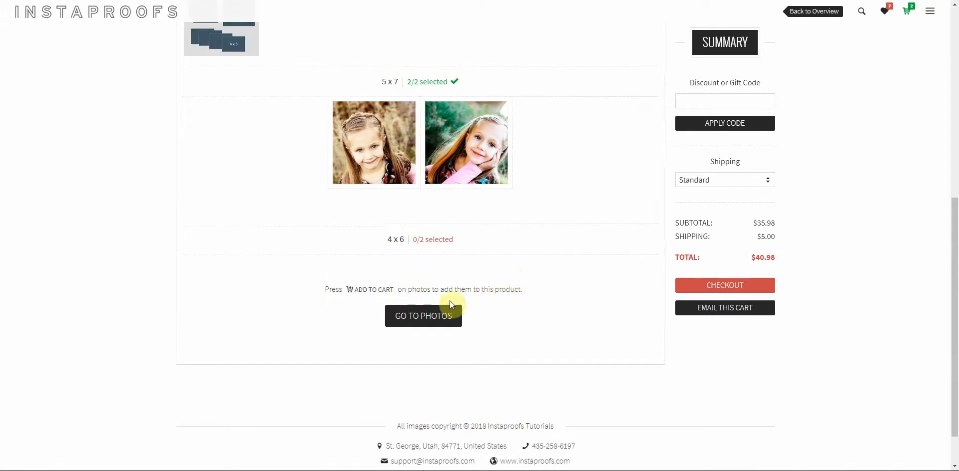
Step: Return to the photos, open the boy's category and add its second photo to the cart as both 4 x 6 prints of Package B
left_click(436, 320)
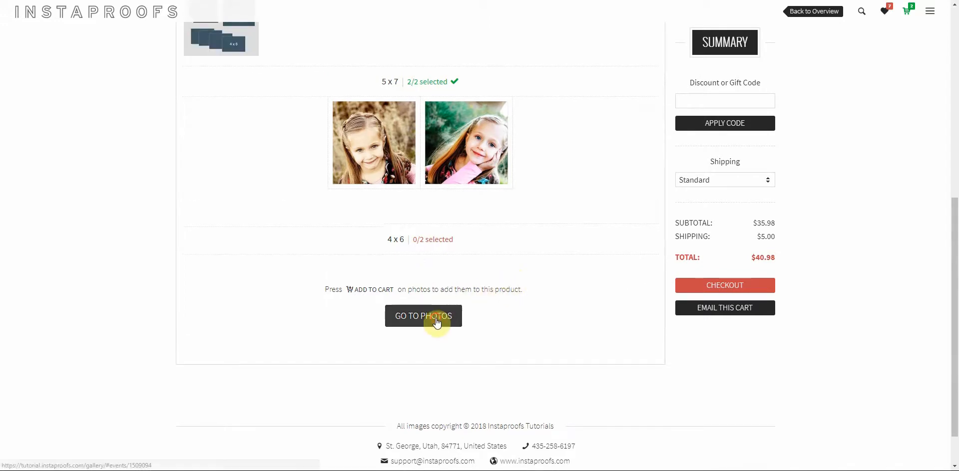
scroll(295, 150, "up", 3)
left_click(289, 188)
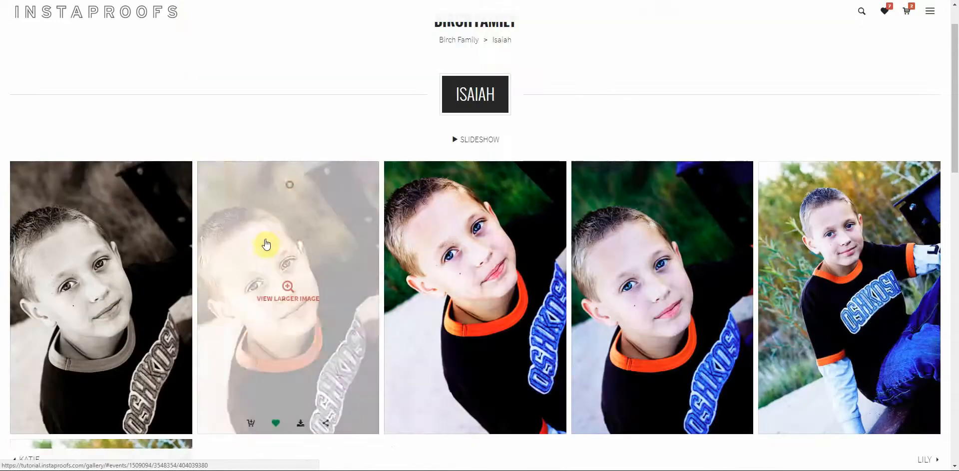
left_click(250, 424)
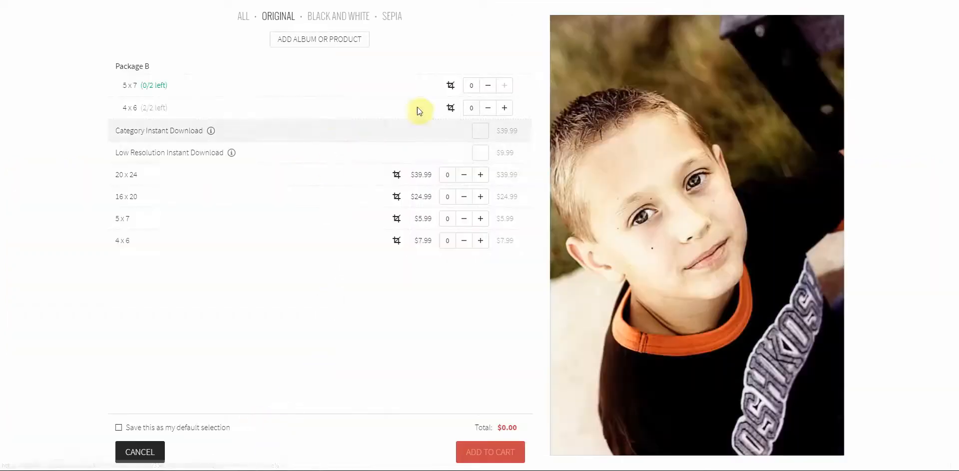
left_click(504, 108)
left_click(504, 108)
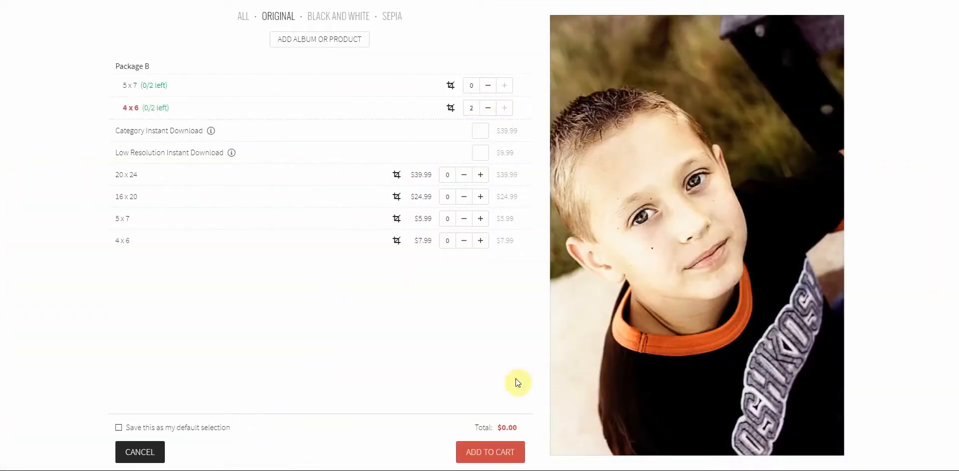
left_click(510, 452)
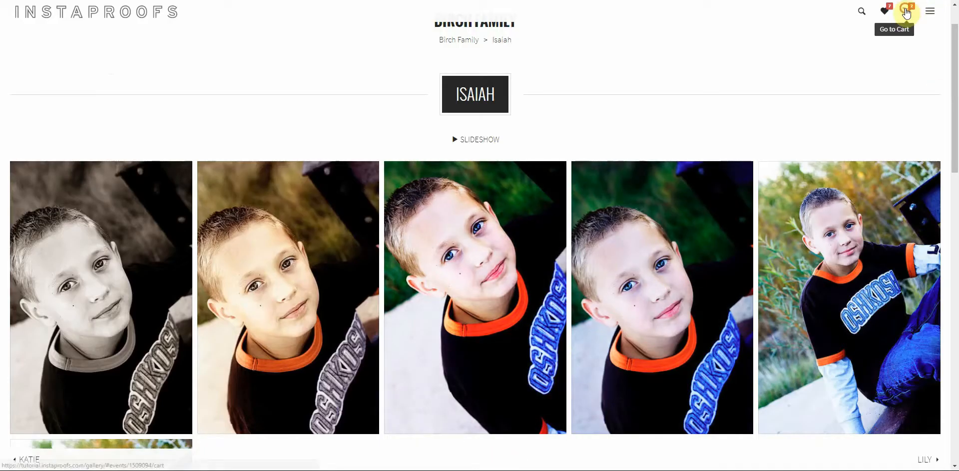
Step: Reopen the shopping cart and check Package B's 5 x 7 and 4 x 6 selections and the order summary
left_click(906, 11)
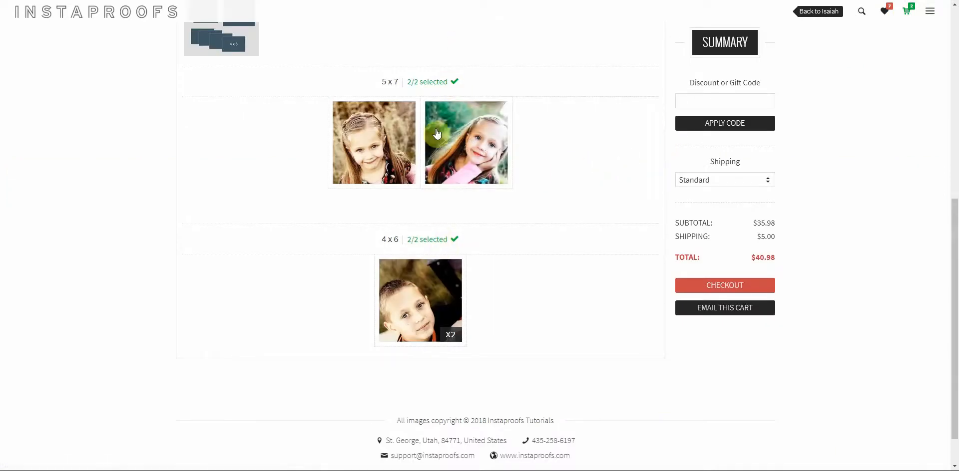
scroll(436, 133, "up", 4)
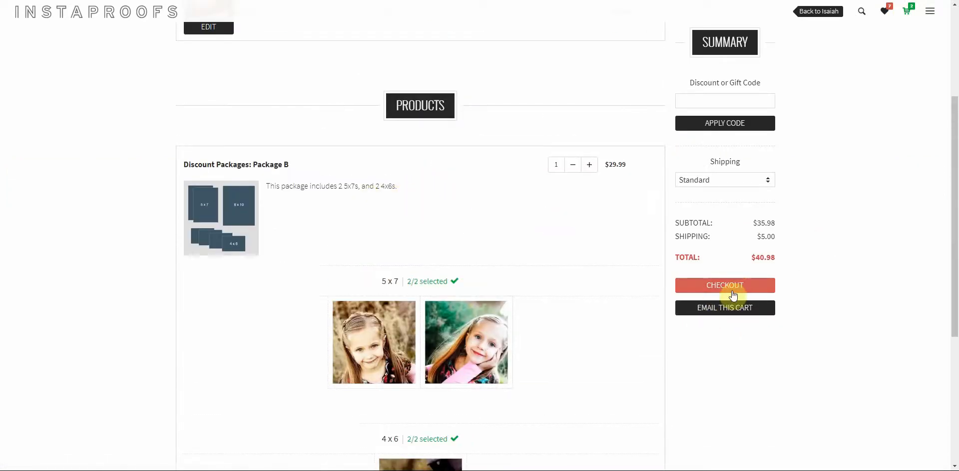
scroll(591, 227, "up", 4)
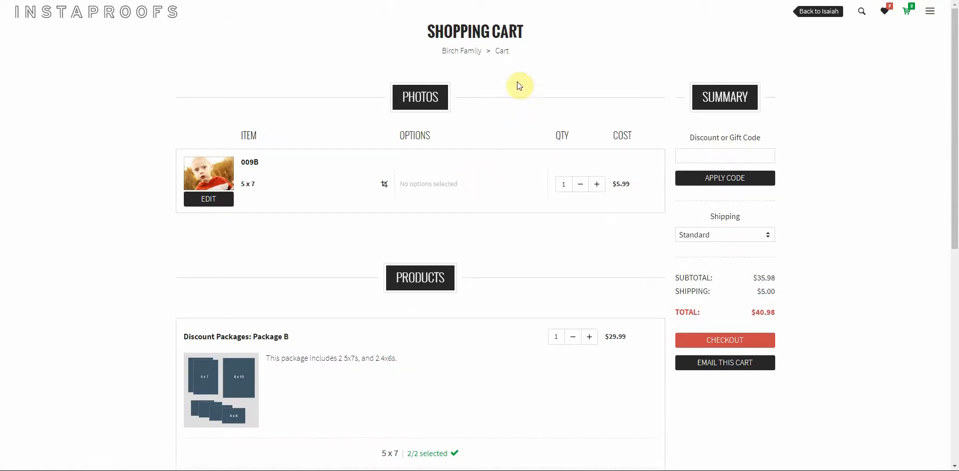
Step: Return to the gallery overview and open the purchase options for the black-and-white photo of the girl holding the baby
left_click(474, 52)
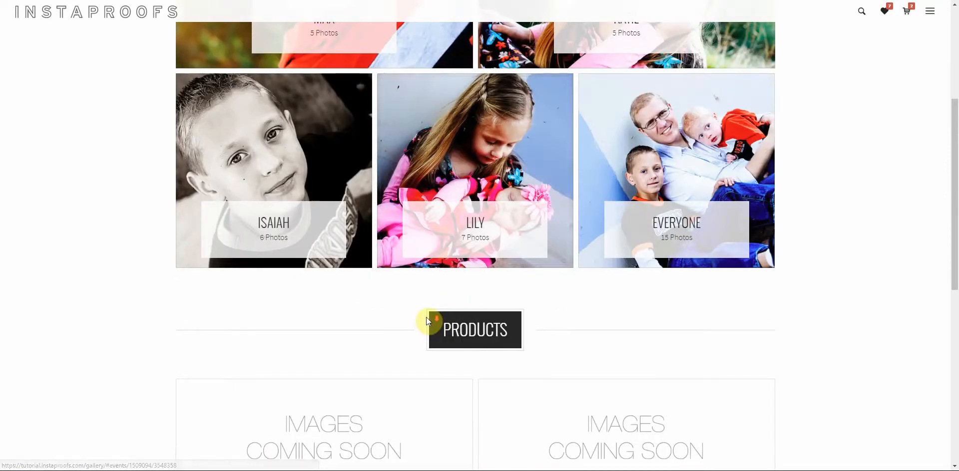
scroll(426, 320, "down", 2)
scroll(440, 305, "down", 1)
scroll(449, 297, "up", 4)
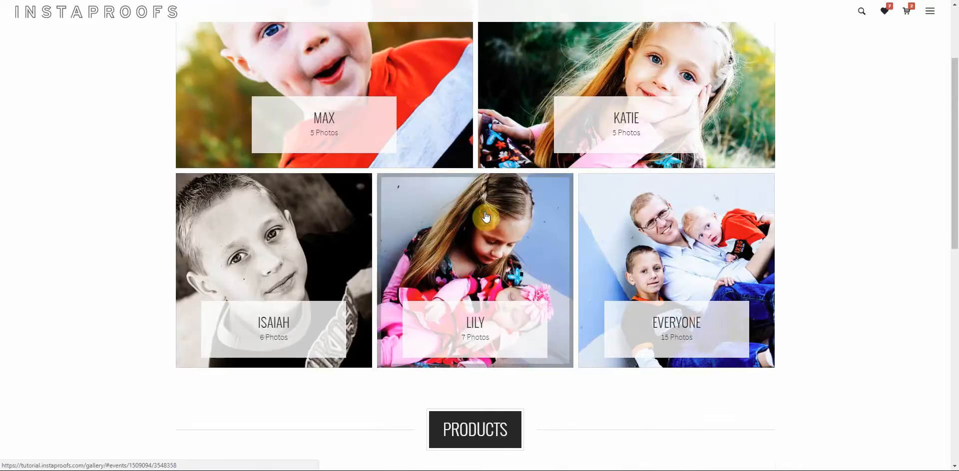
left_click(484, 218)
scroll(305, 95, "down", 2)
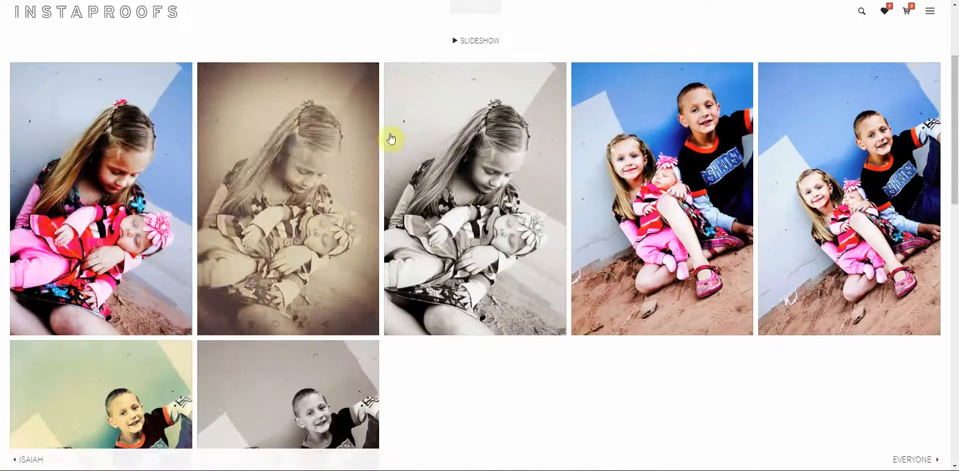
mouse_move(443, 285)
left_click(437, 325)
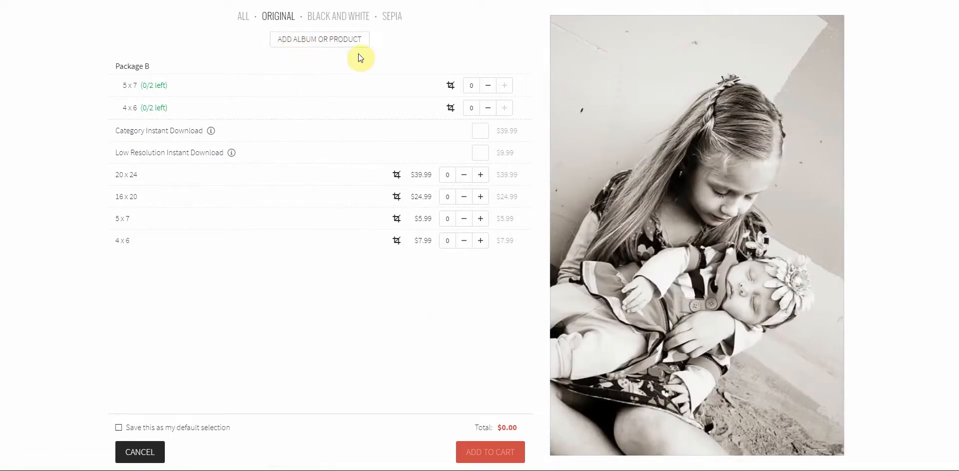
Step: View the Discount Packages product from the photo's add album or product choices, then close it without adding a package
left_click(347, 43)
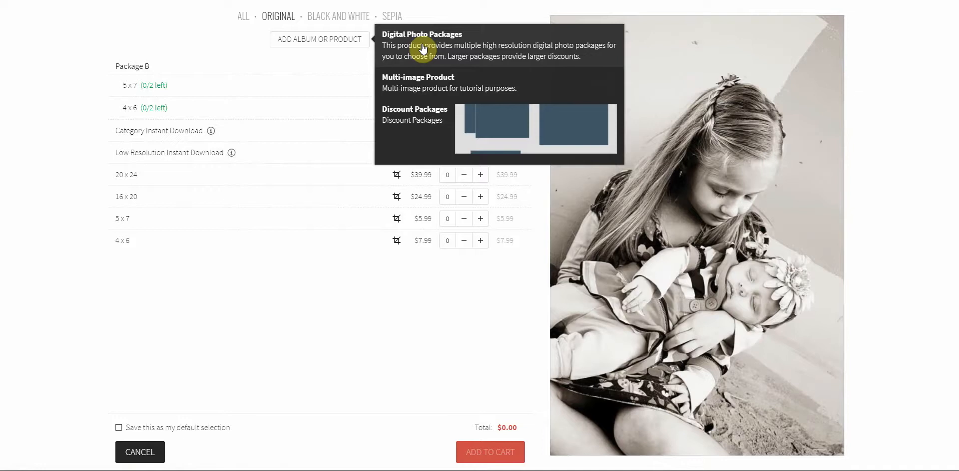
left_click(427, 121)
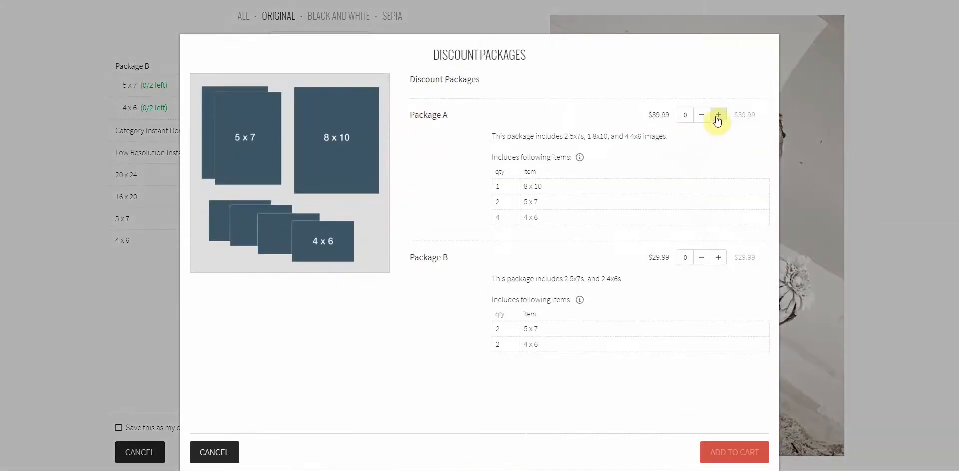
left_click(213, 454)
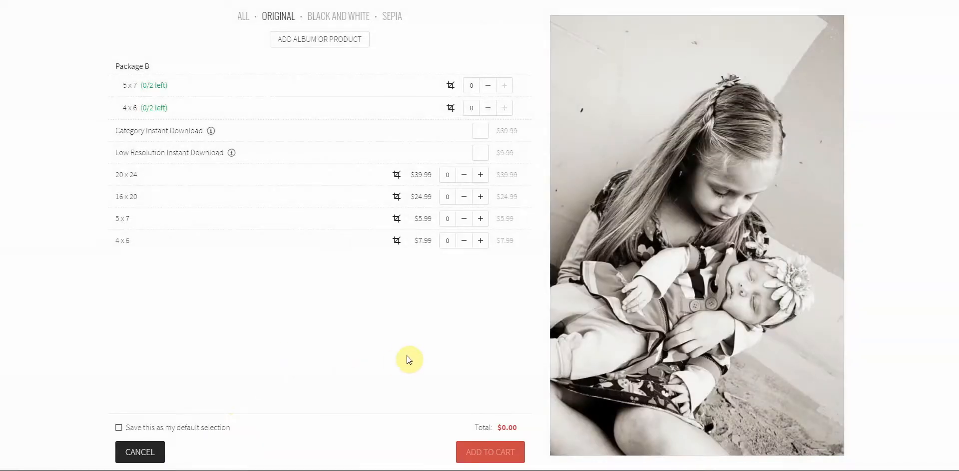